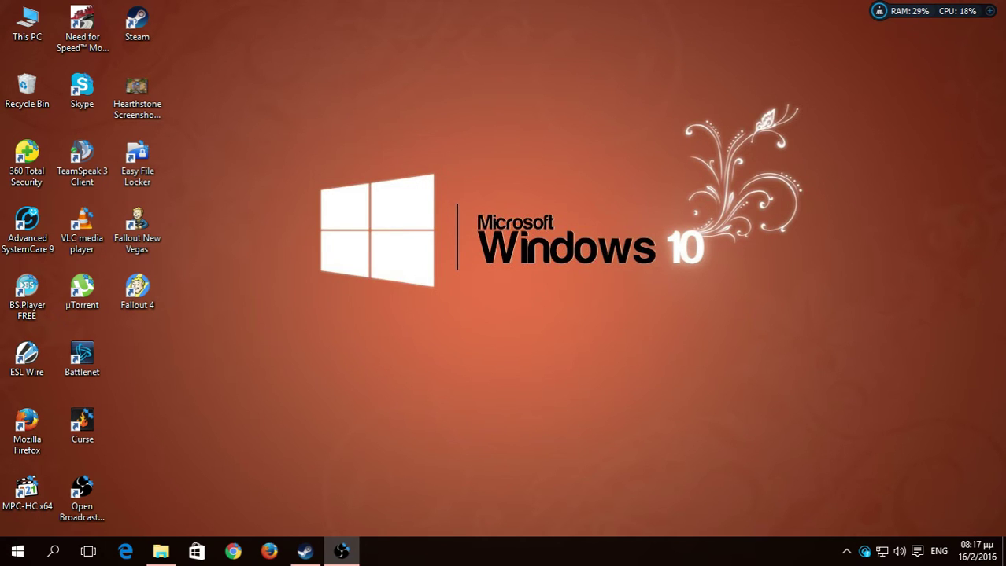
Launch Firefox, open a New Tab page with top sites, and bring up the main menu.
left_click(268, 552)
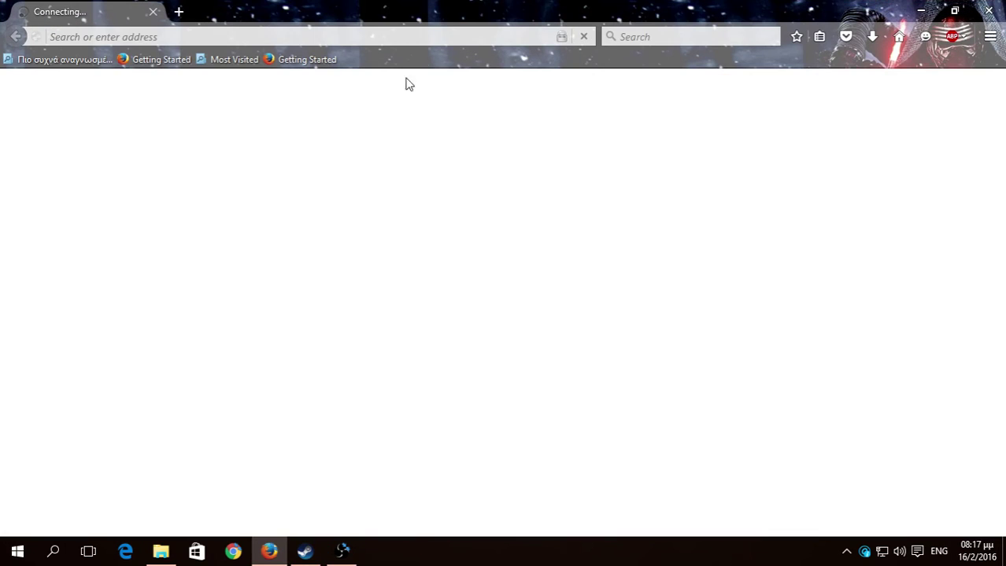
left_click(179, 11)
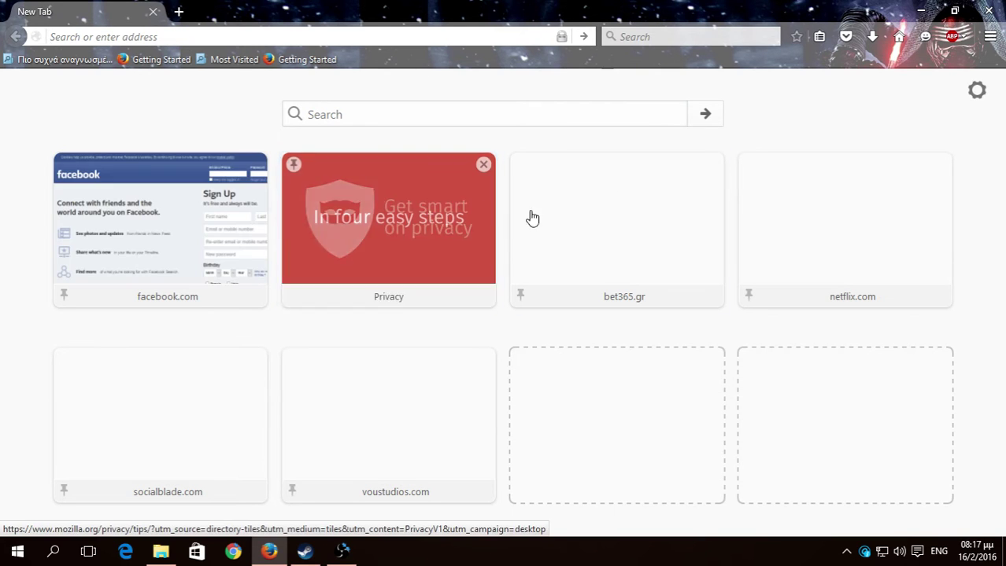
left_click(989, 37)
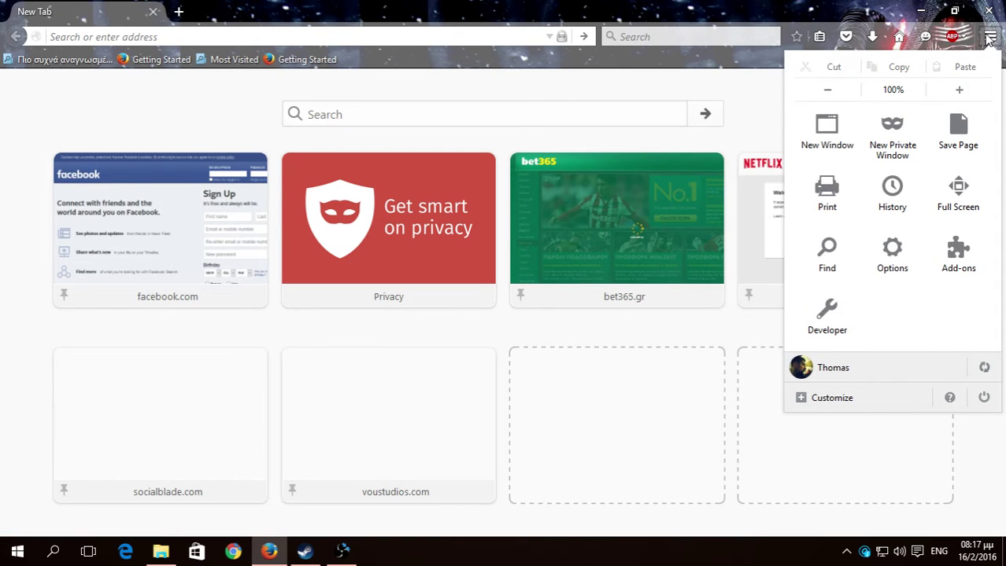
Open a New Private Window from the main menu.
left_click(890, 140)
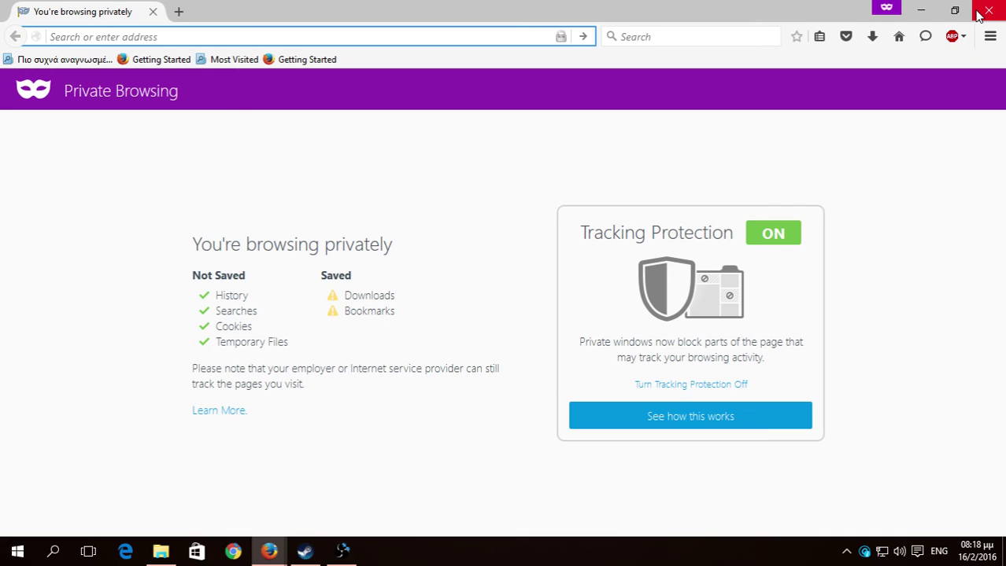
Close the private window, glance at History in the menu, then open Options.
left_click(980, 15)
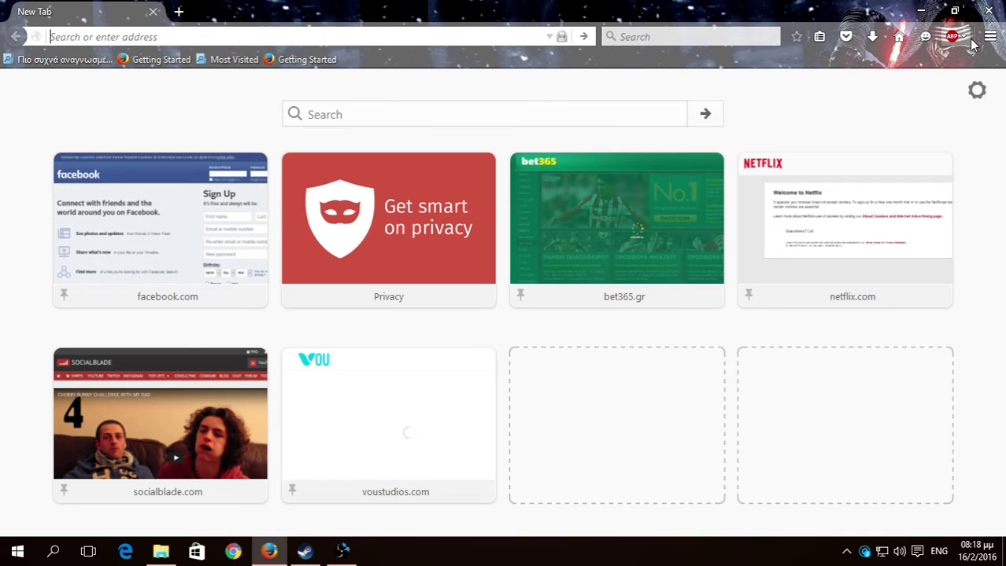
left_click(989, 37)
left_click(905, 205)
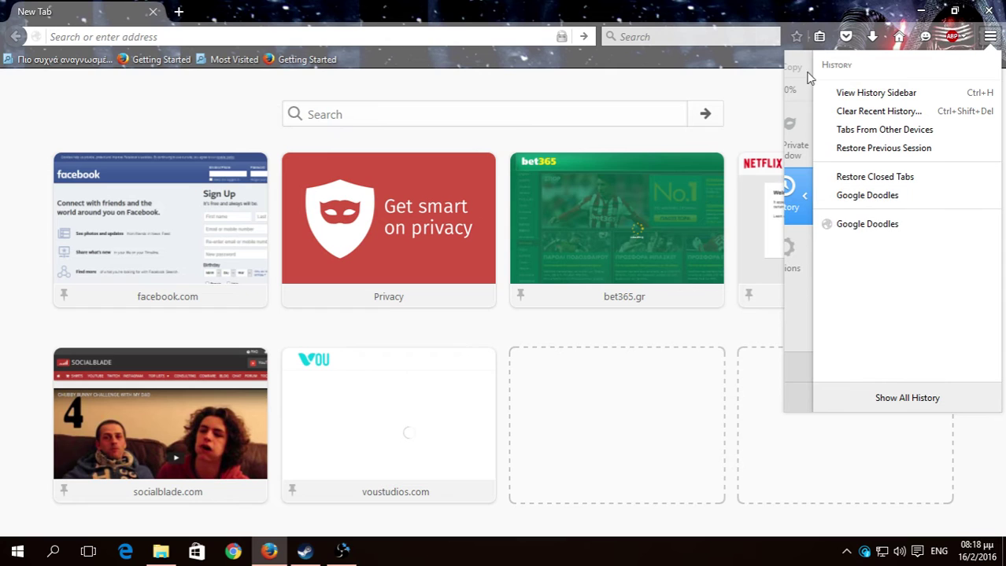
left_click(807, 79)
left_click(883, 258)
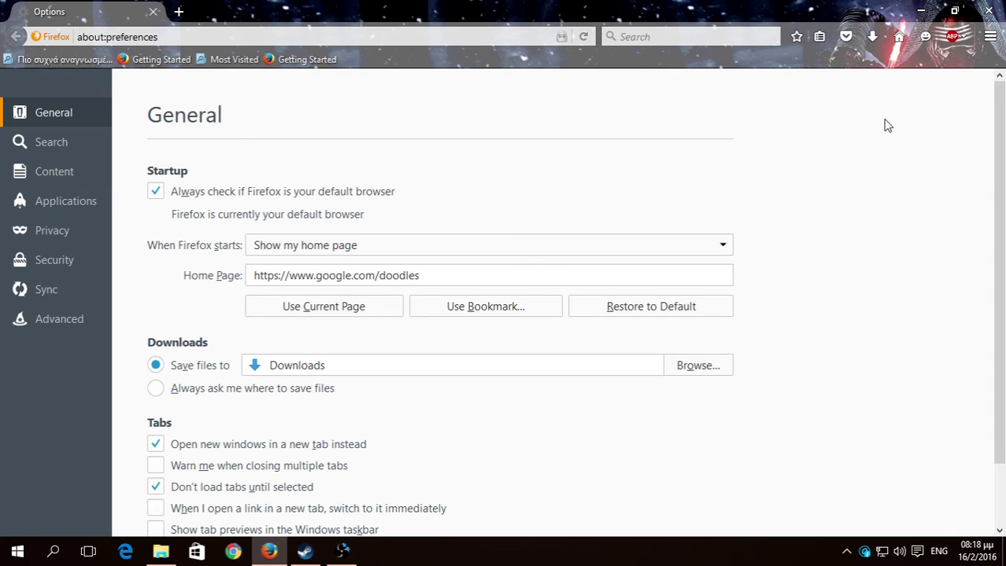
Turn on Use a master password under Security, entering and confirming the new password.
left_click(989, 37)
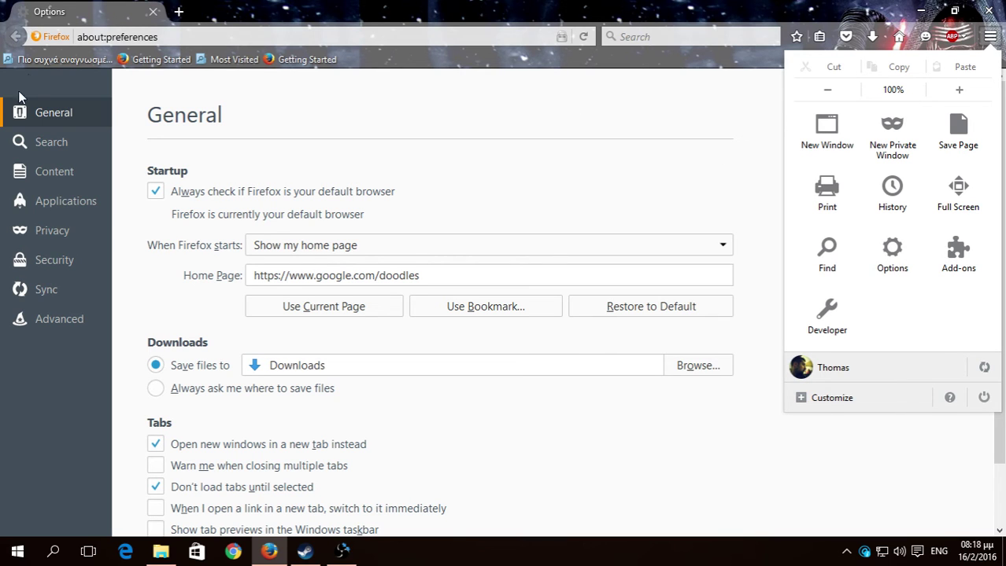
left_click(35, 261)
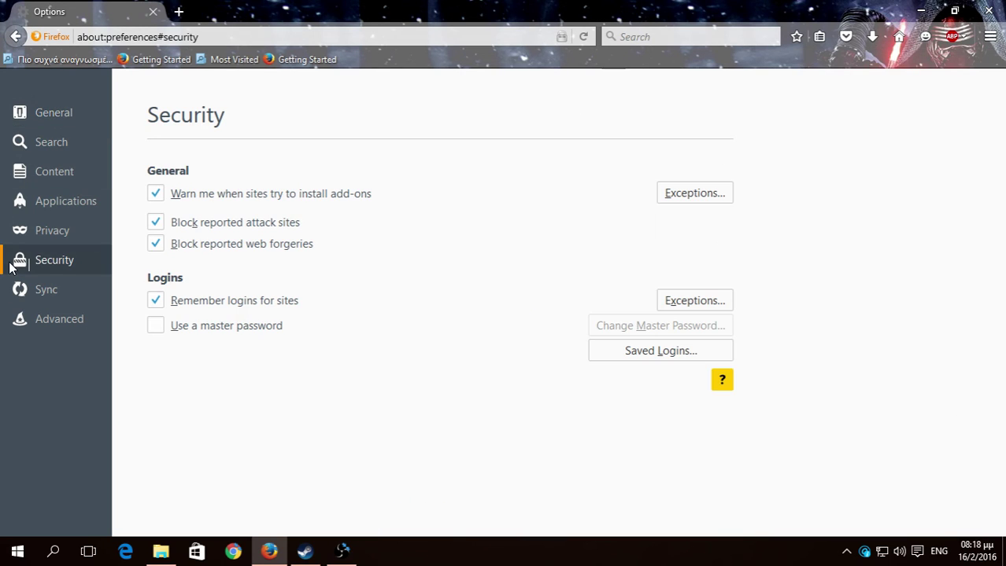
left_click(282, 331)
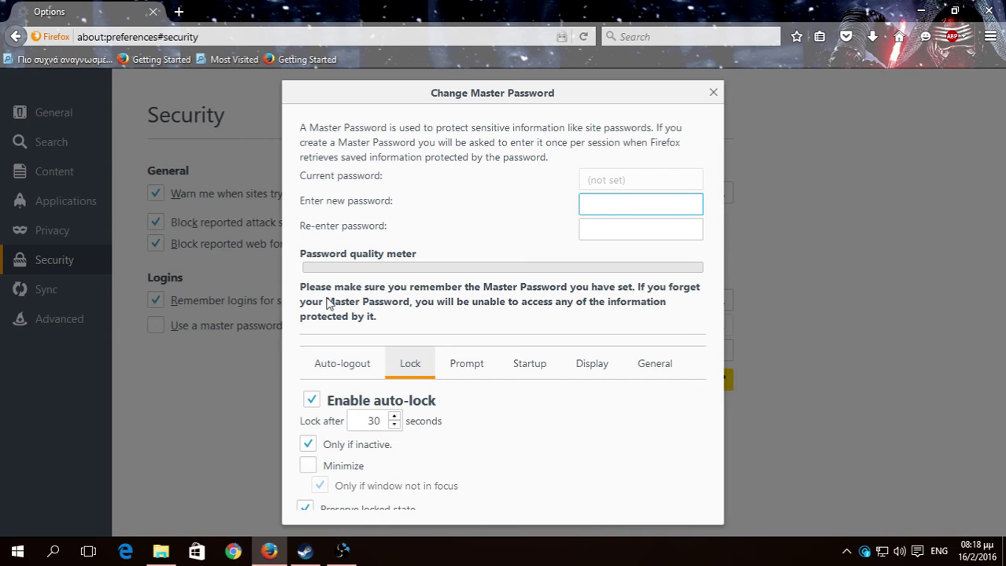
type("123456789")
key("Tab")
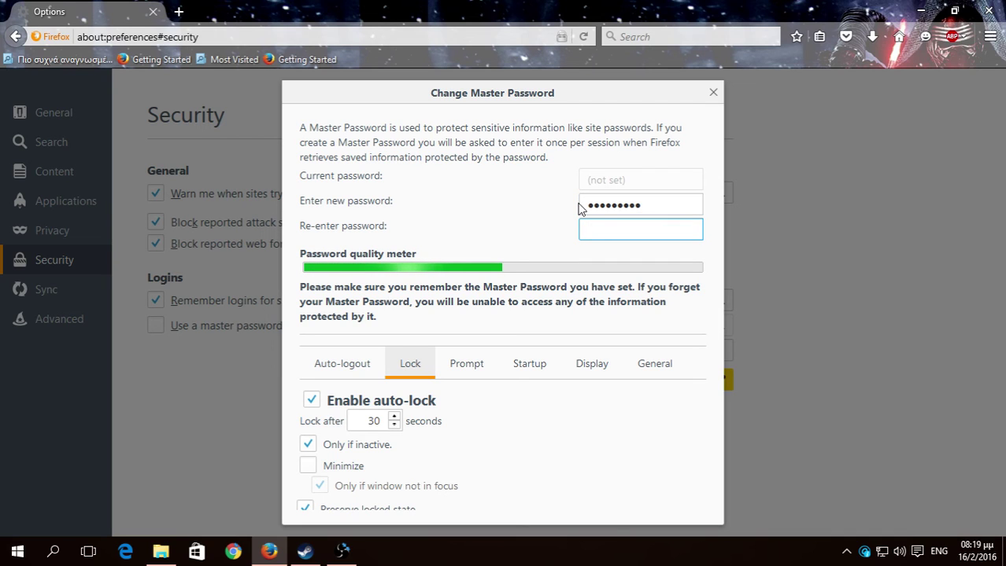
type("123456789")
key("Return")
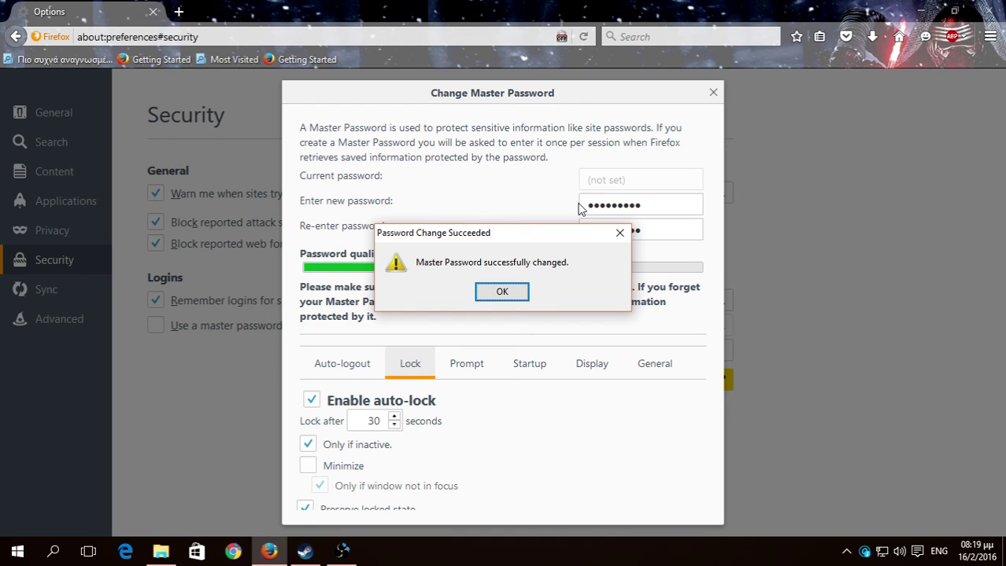
left_click(492, 294)
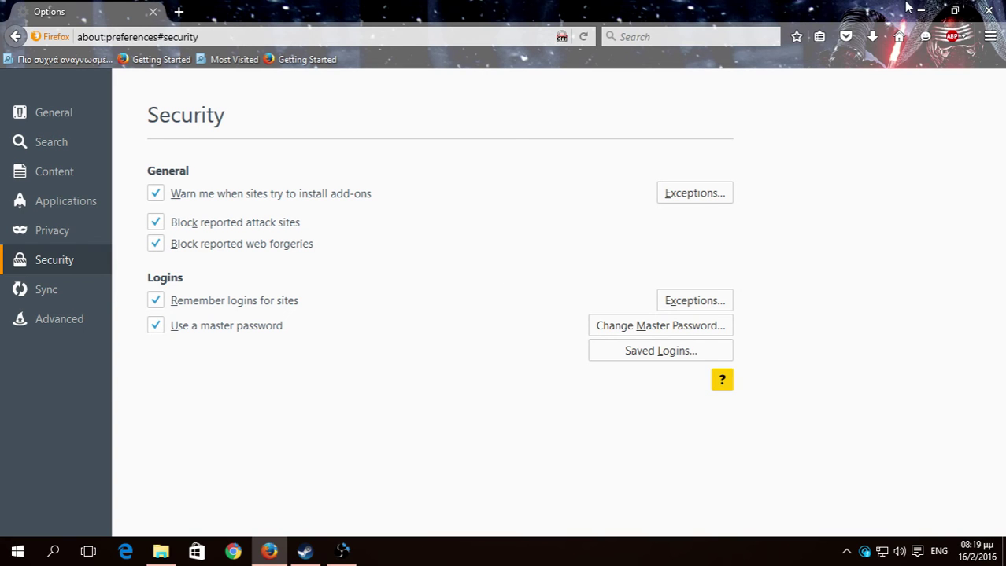
Close the Firefox window to return to the desktop.
left_click(988, 10)
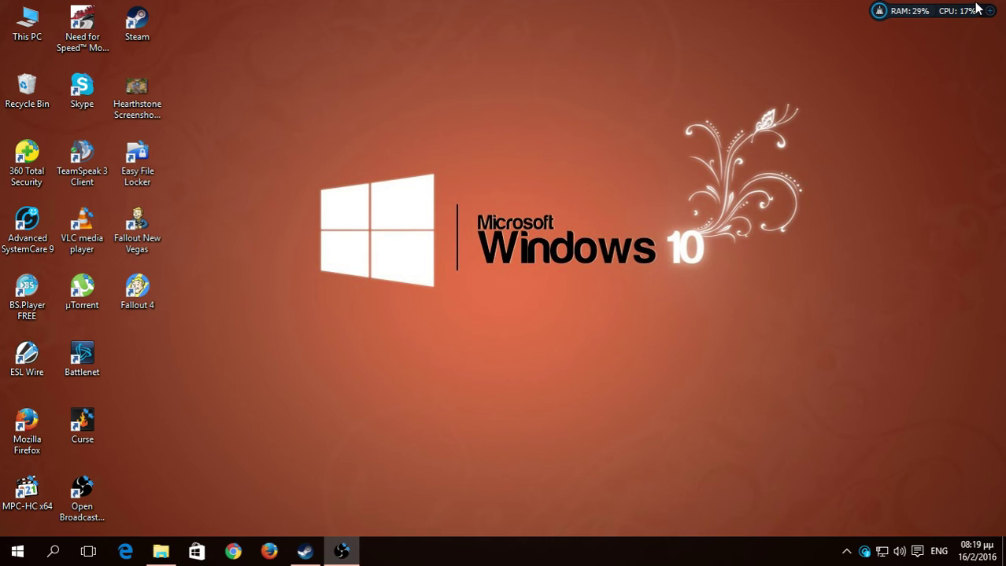
Relaunch Firefox and enter the master password at the Password Required prompt.
left_click(271, 551)
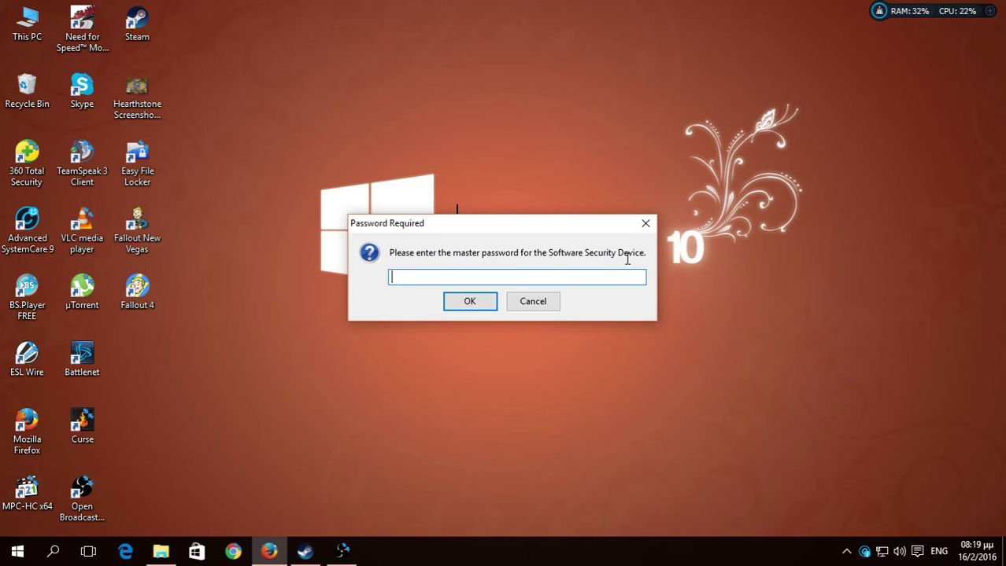
type("••••••••")
key("Return")
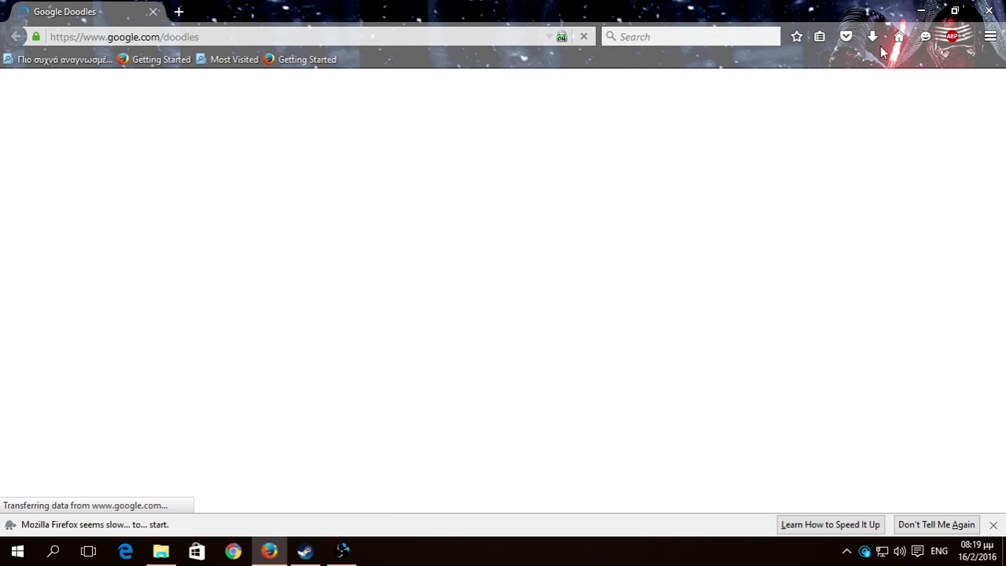
Open Options from the main menu and go to the Security section.
left_click(989, 37)
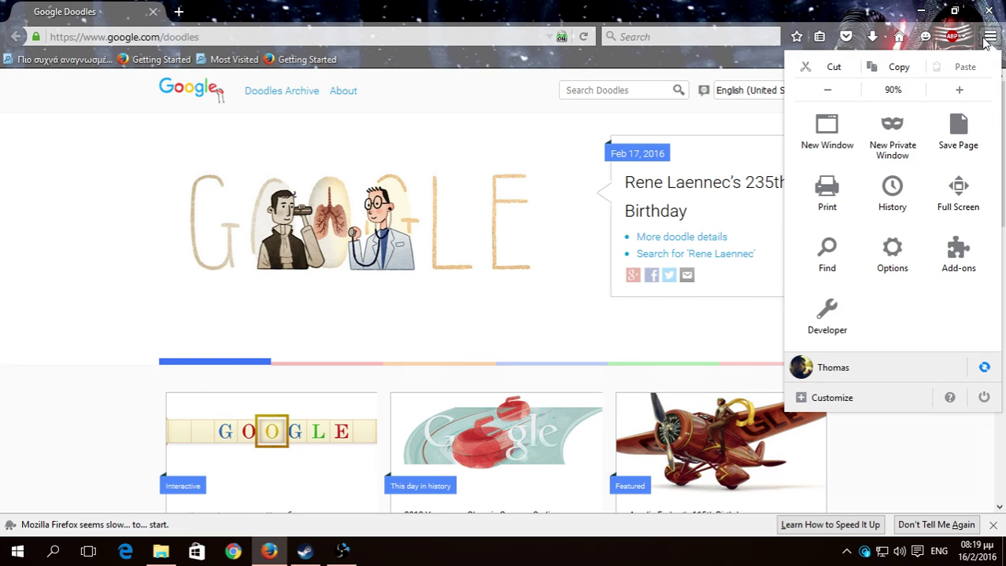
left_click(912, 258)
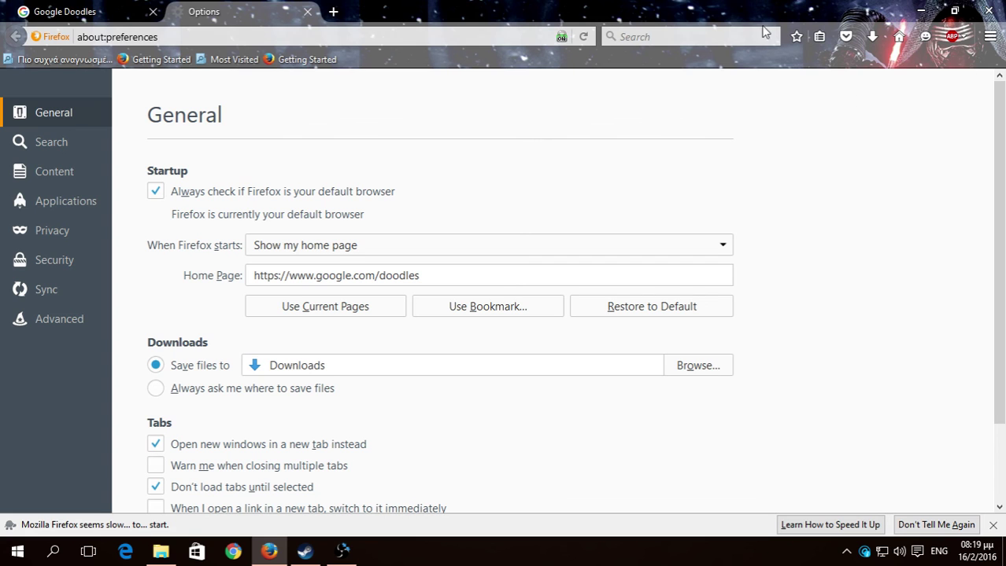
scroll(323, 193, "down", 1)
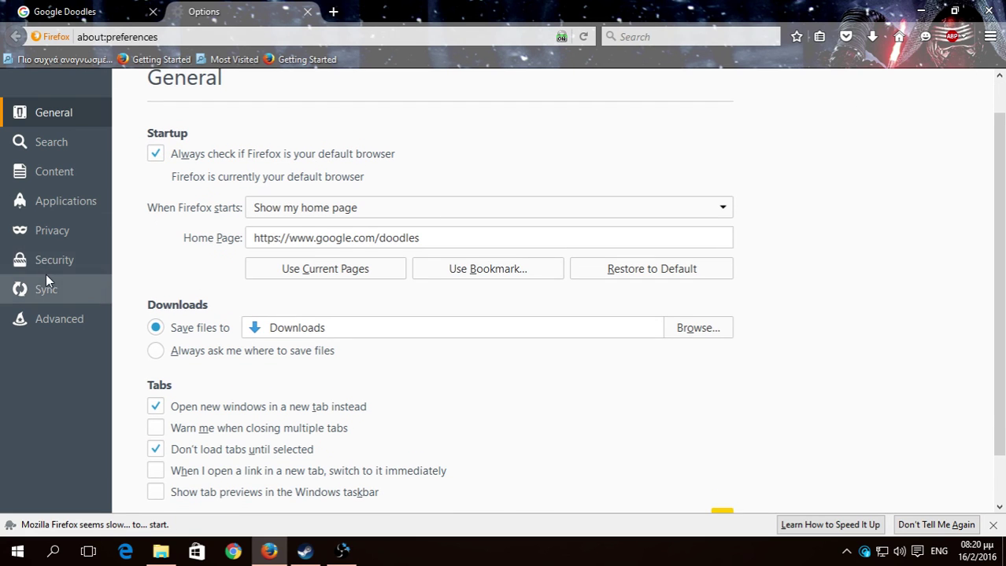
left_click(47, 267)
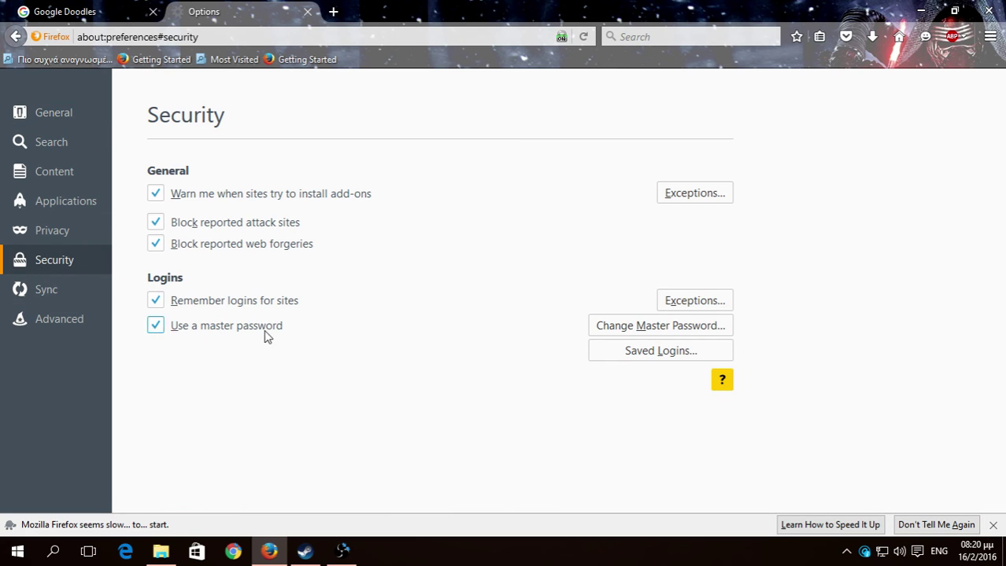
Untick Use a master password, entering the current password to remove it.
left_click(198, 330)
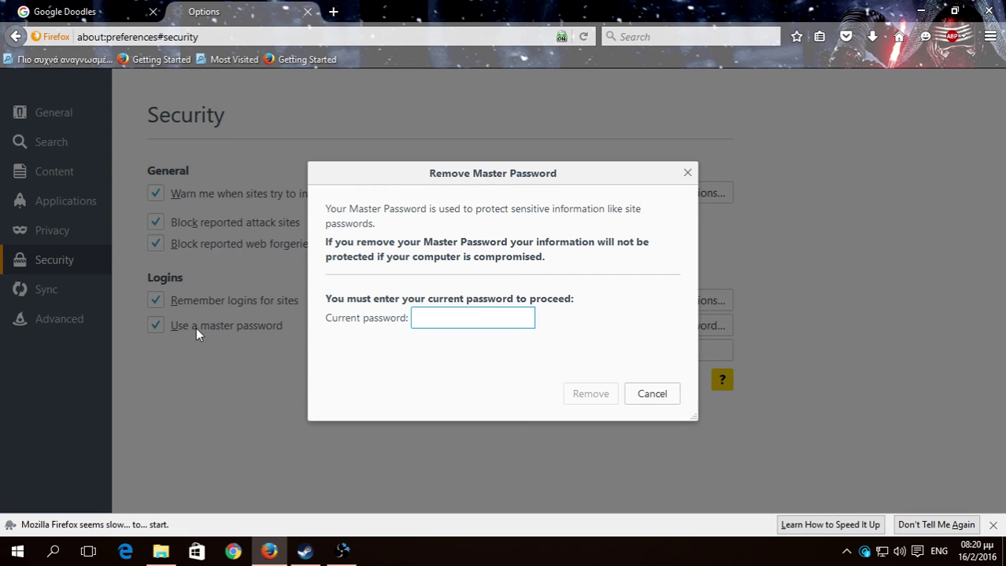
type("••••••••")
key("Return")
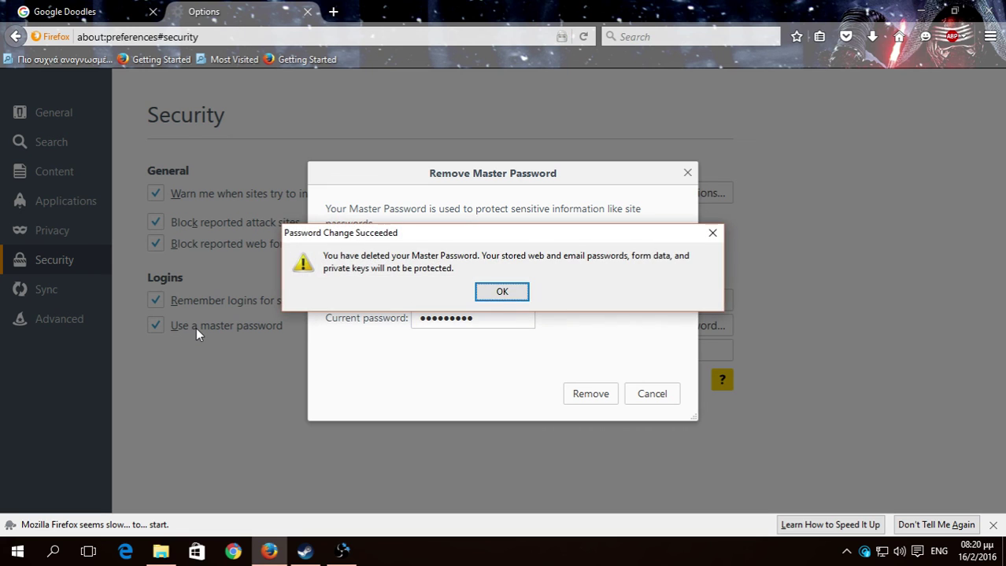
key("Return")
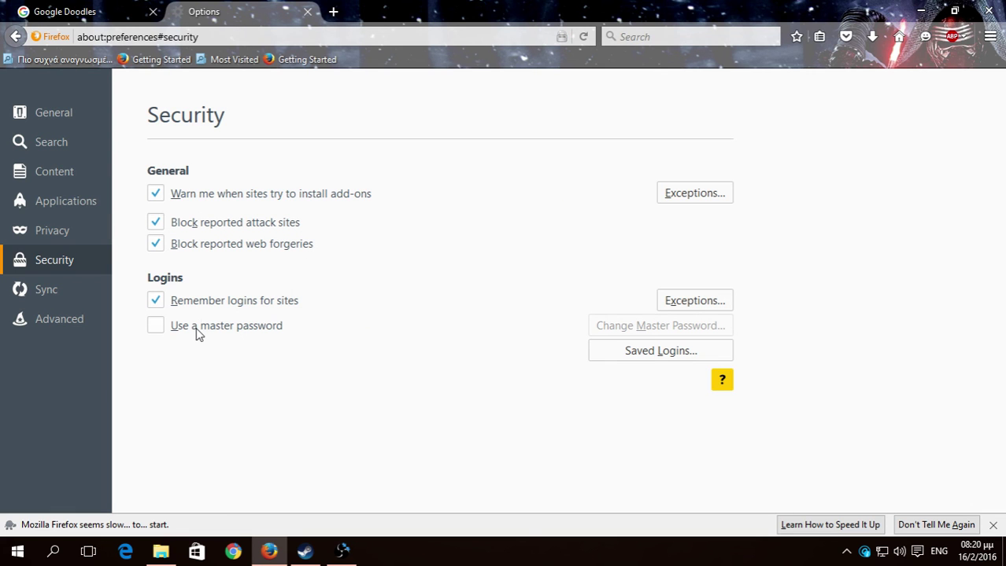
Close the Firefox window, leaving the Windows 10 desktop showing.
left_click(984, 14)
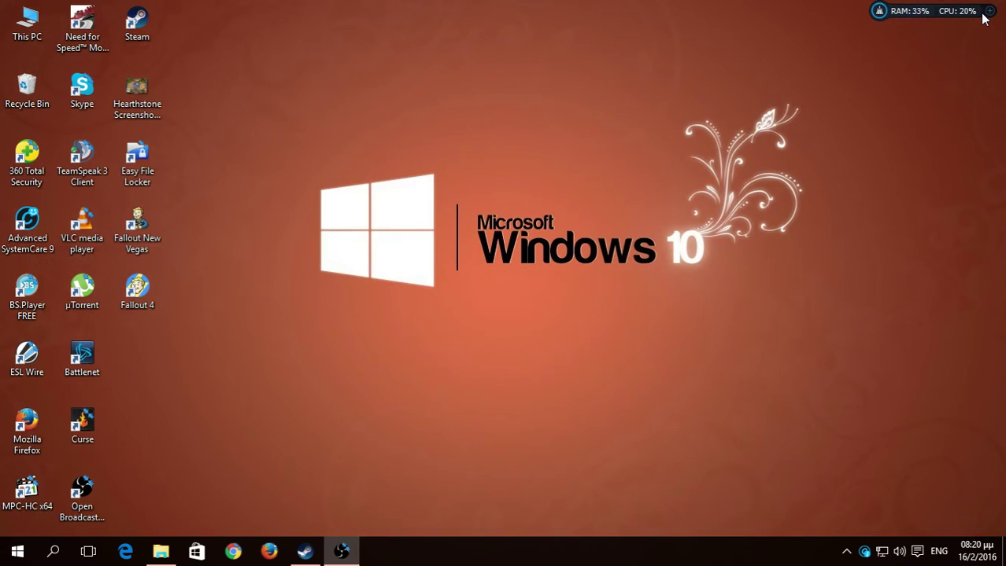